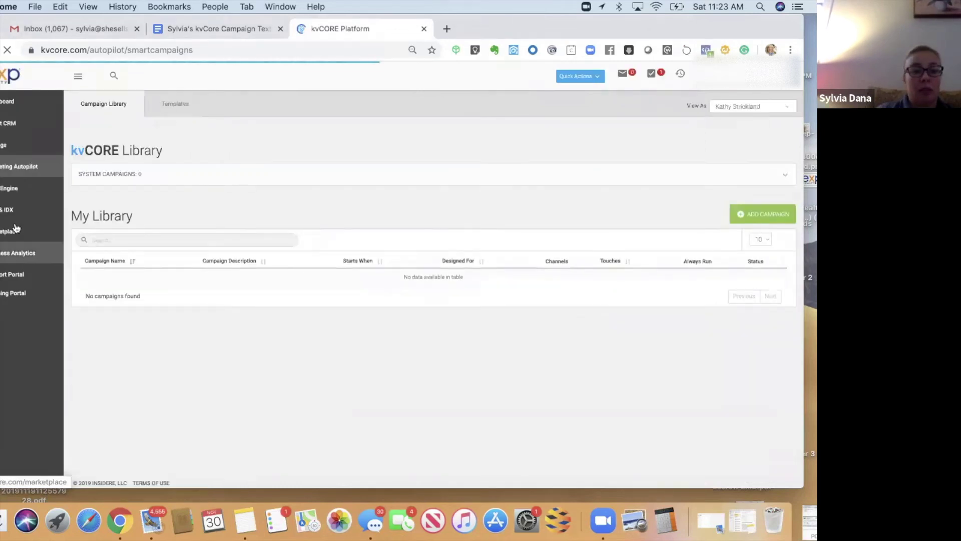
Step: Go through Marketplace to the Lead Engine page listing Landing Page, Call Capture and Bulk Import
click(16, 231)
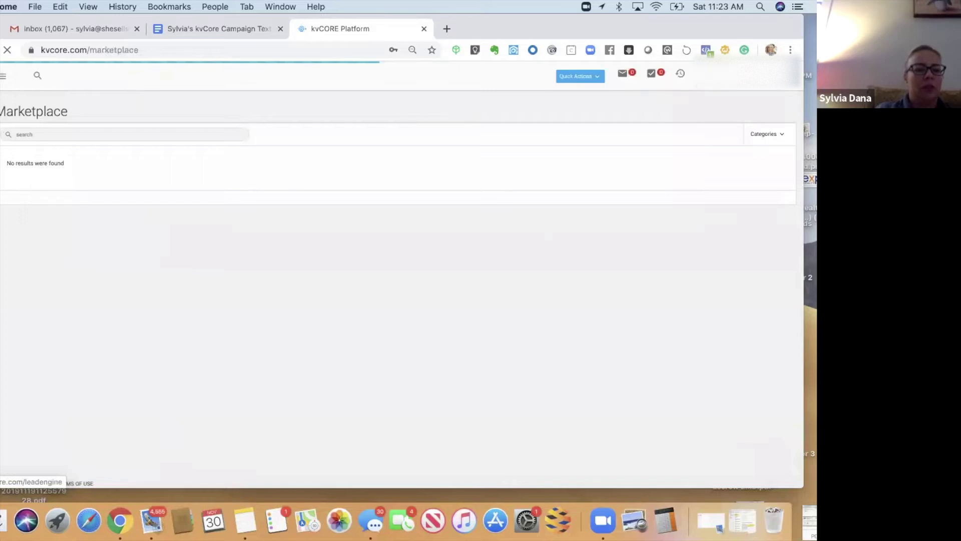
click(9, 224)
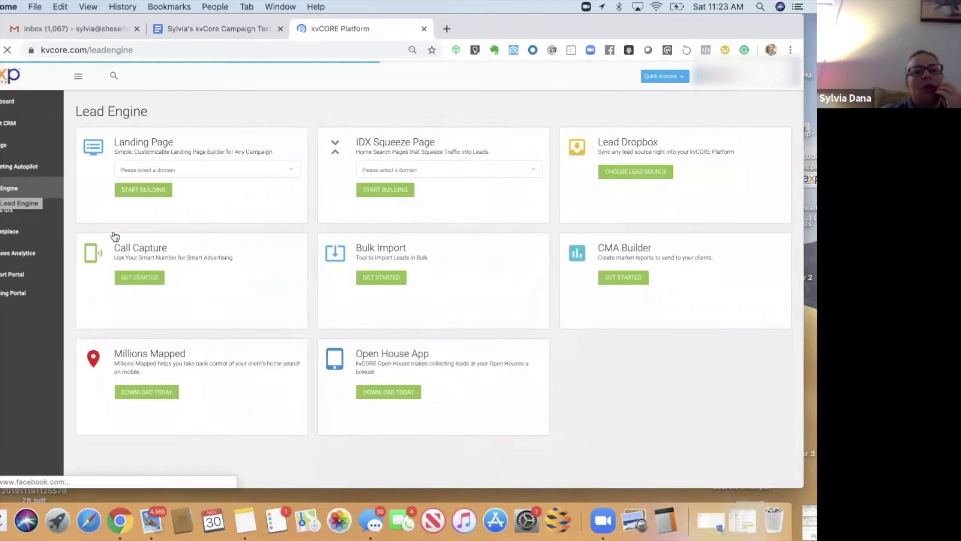
Step: Open Call Capture's smart number setup and highlight 'Office smart number' in the heading
click(129, 278)
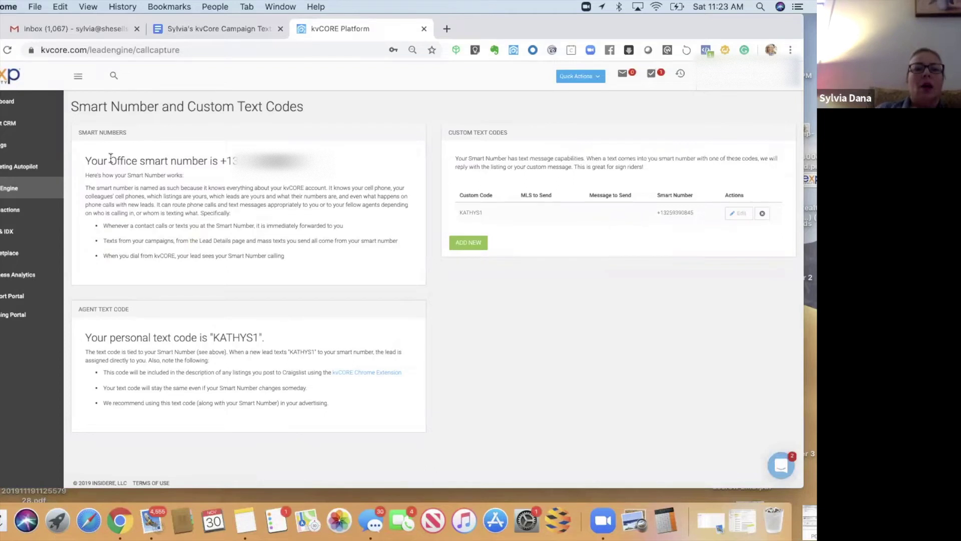
drag(109, 162, 212, 162)
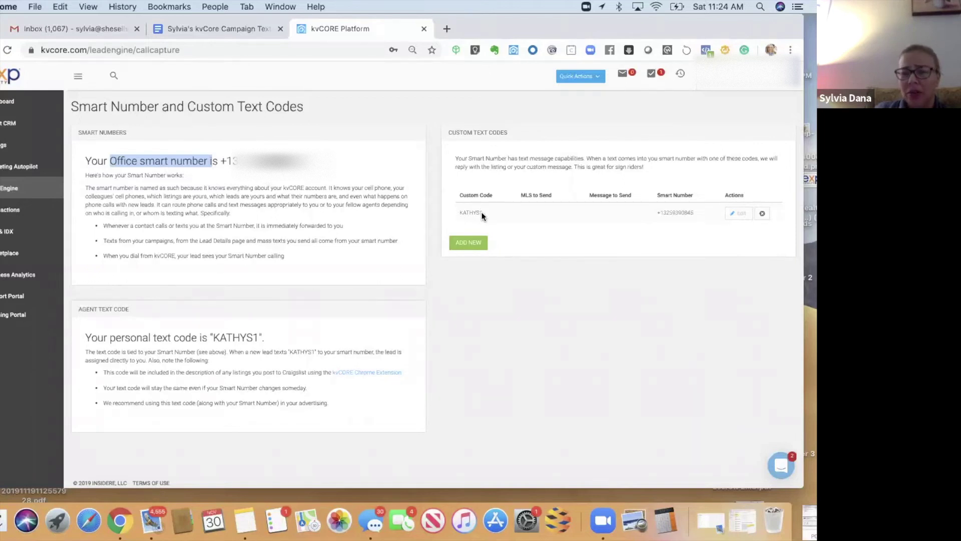
Step: Start a new custom text code and view the two selectable smart numbers
click(463, 243)
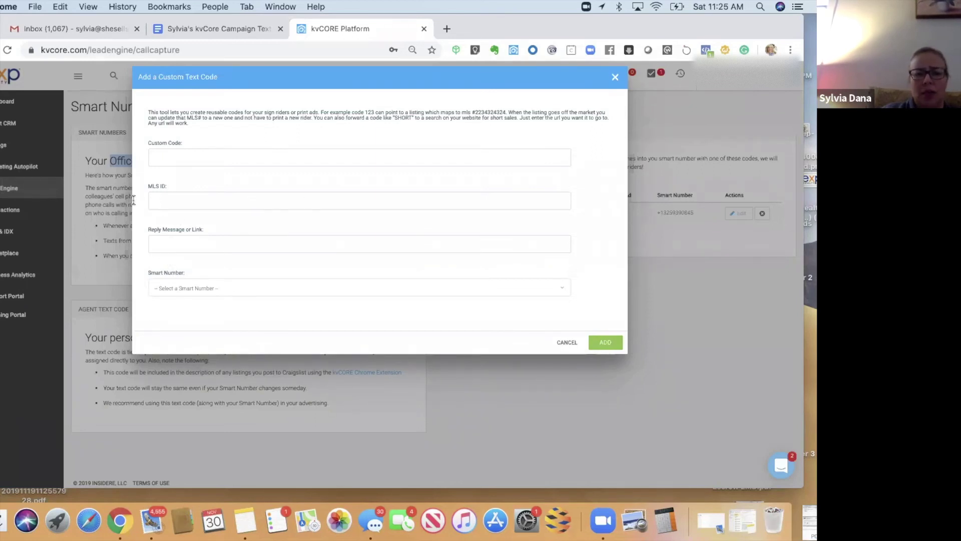
click(187, 284)
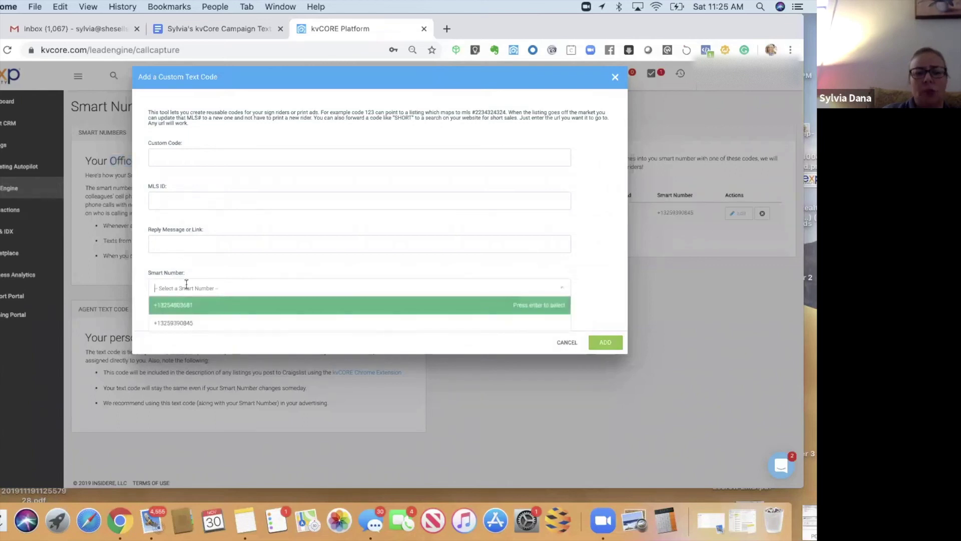
click(139, 294)
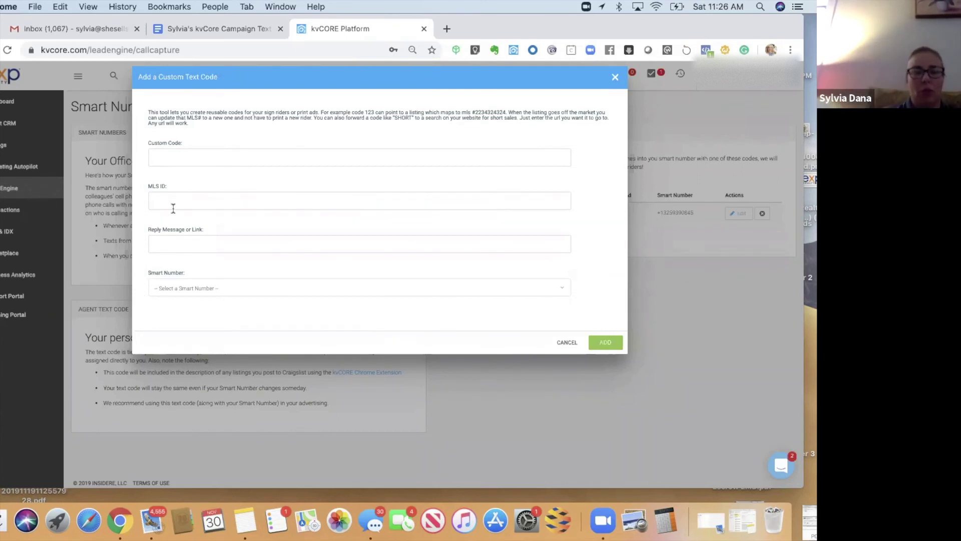
Step: Discard the blank custom text code form and return to the Marketplace
click(616, 79)
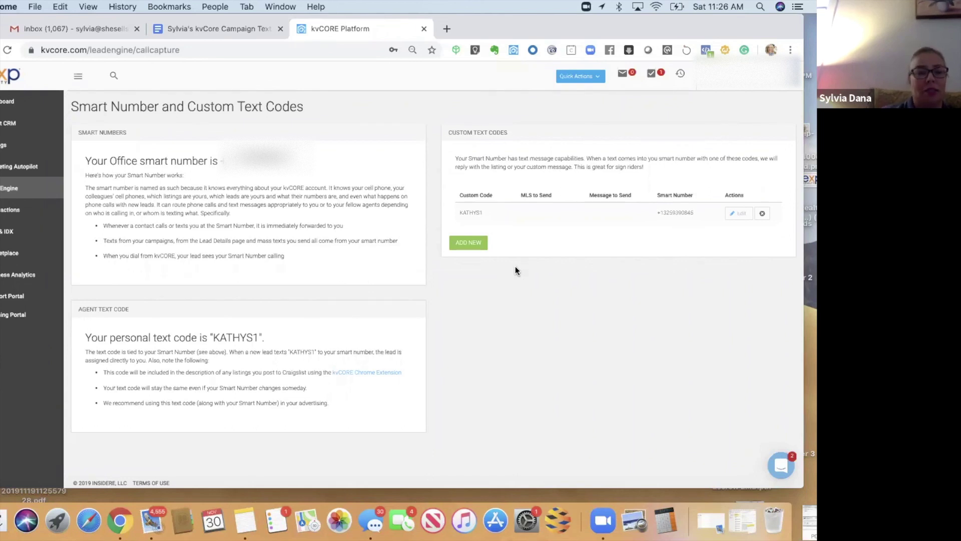
click(2, 261)
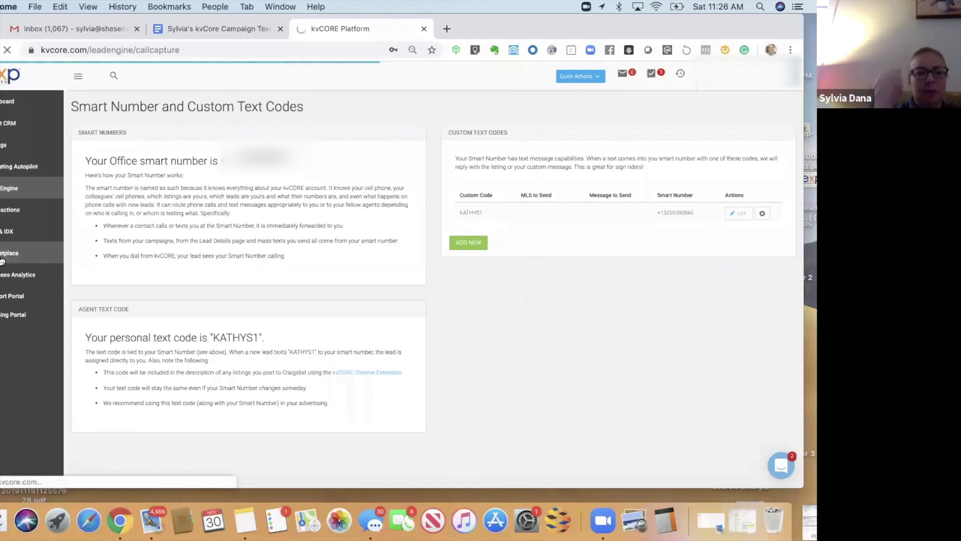